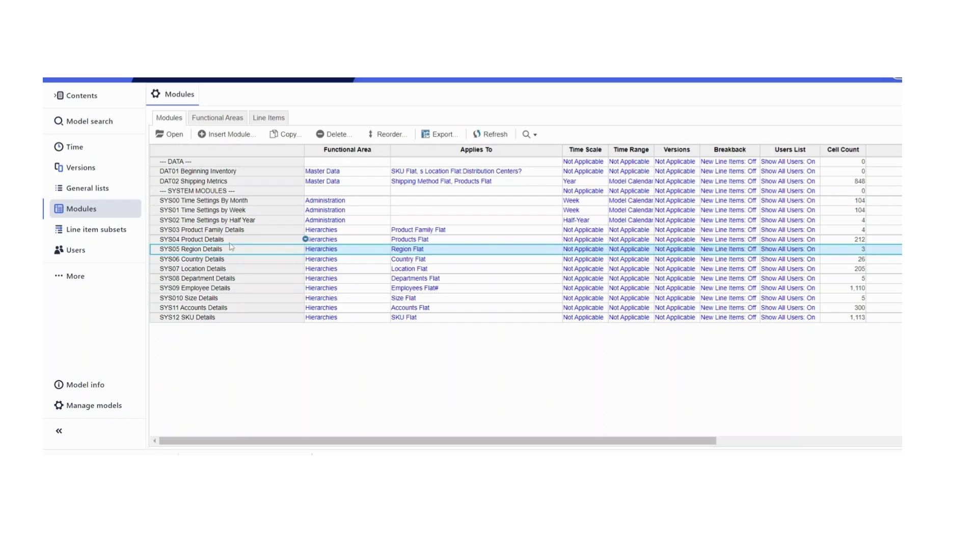
Step: Open the SYS12 SKU Details module and start a data import into it
{"action": "left_click", "coordinate": [199, 318]}
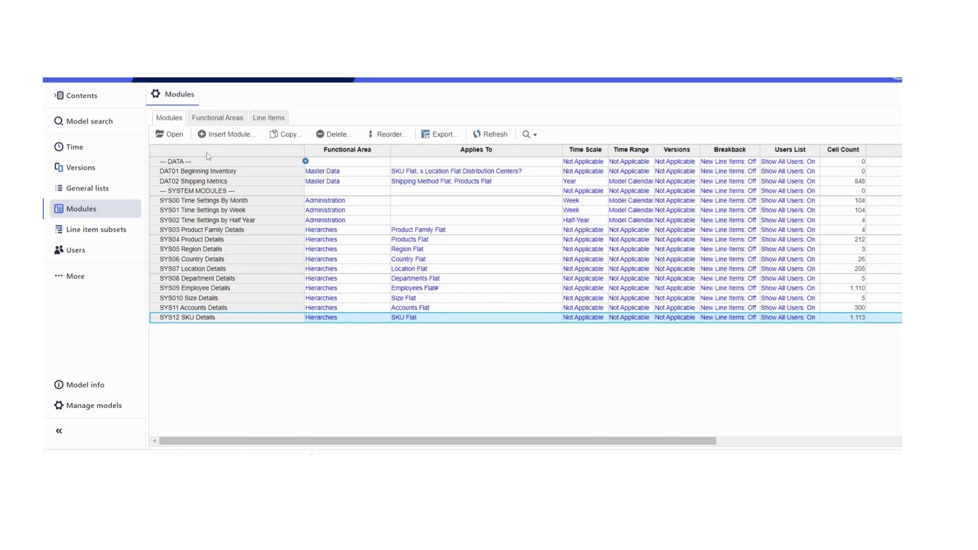
{"action": "left_click", "coordinate": [174, 136]}
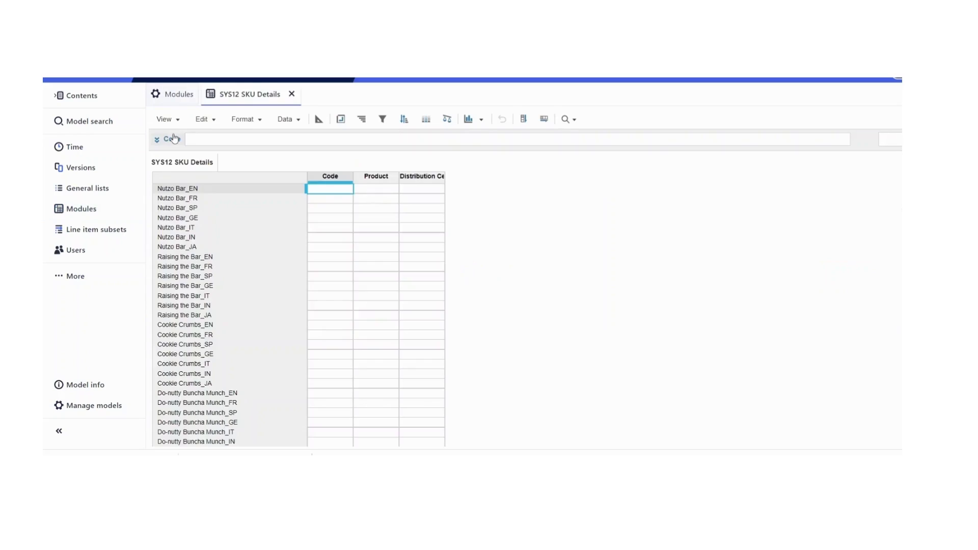
{"action": "left_click", "coordinate": [286, 119]}
{"action": "left_click", "coordinate": [300, 134]}
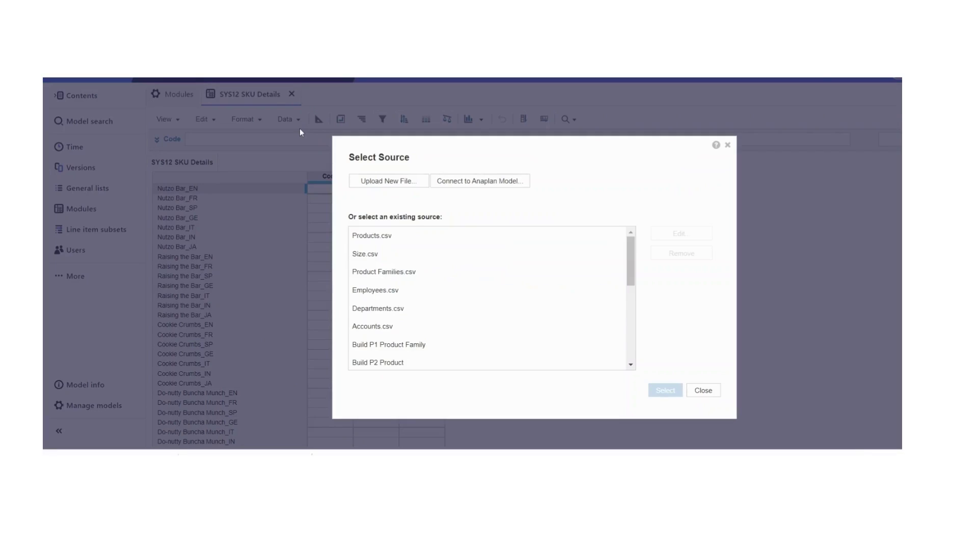
Step: Upload the SKUs (1) CSV from Downloads as the import source file
{"action": "left_click", "coordinate": [372, 182]}
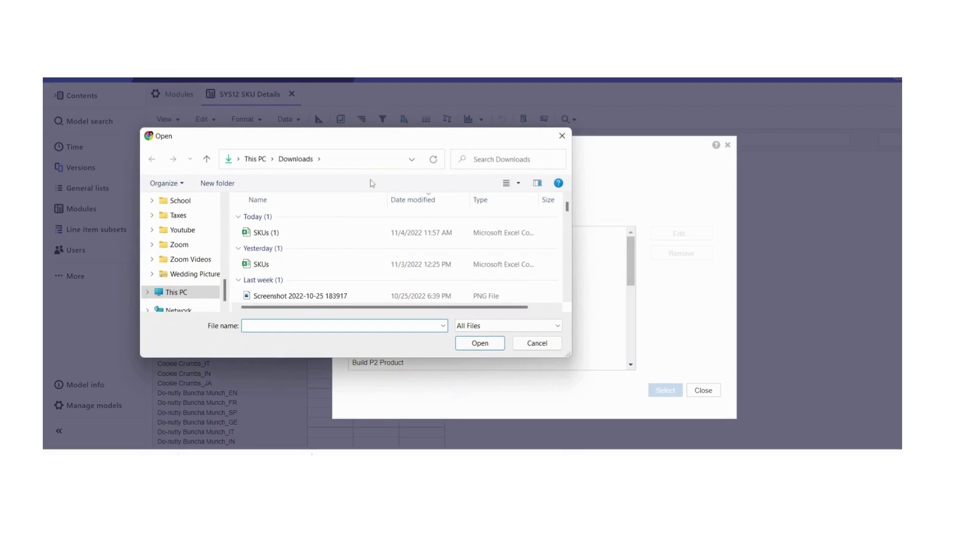
{"action": "left_click", "coordinate": [284, 232]}
{"action": "double_click", "coordinate": [283, 233]}
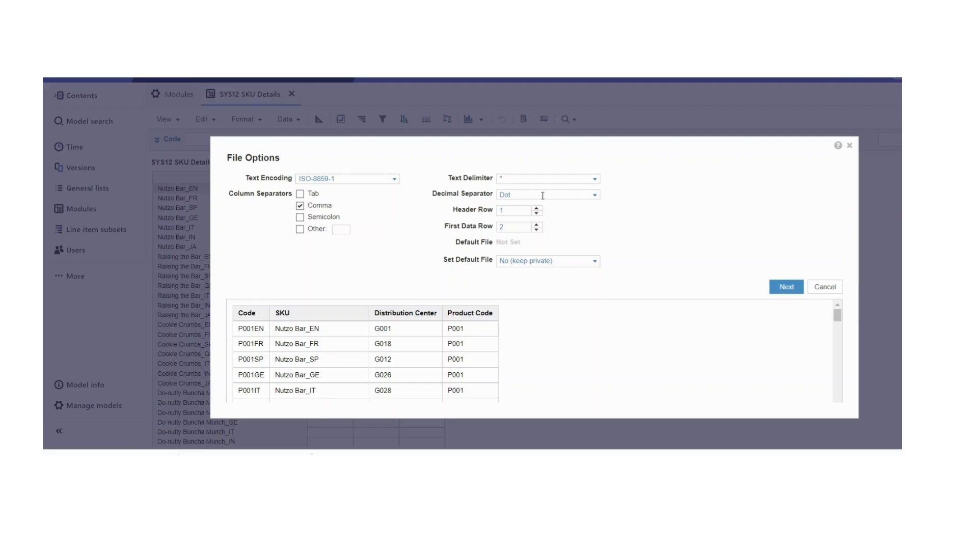
Step: Keep Dot as the decimal separator in the SKUs file's File Options
{"action": "left_click", "coordinate": [596, 197]}
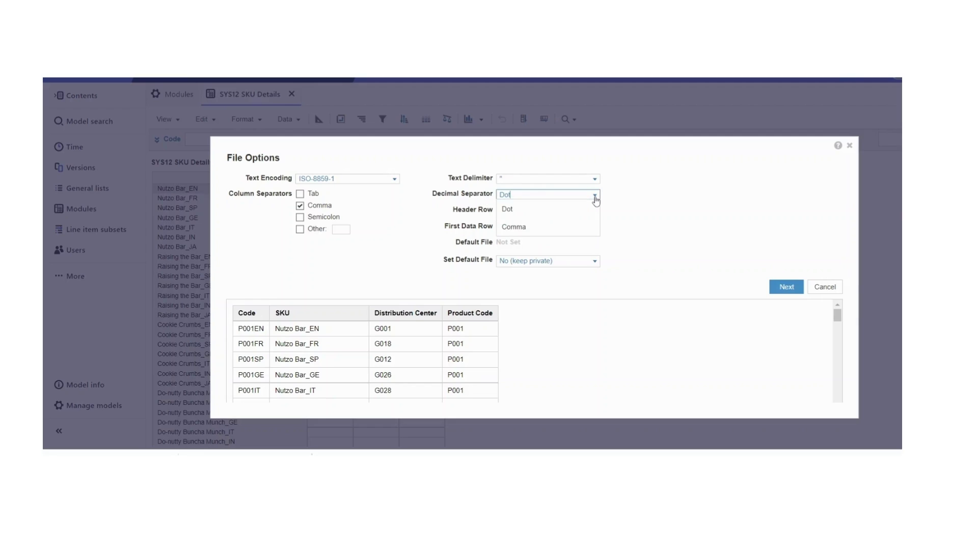
{"action": "left_click", "coordinate": [632, 201]}
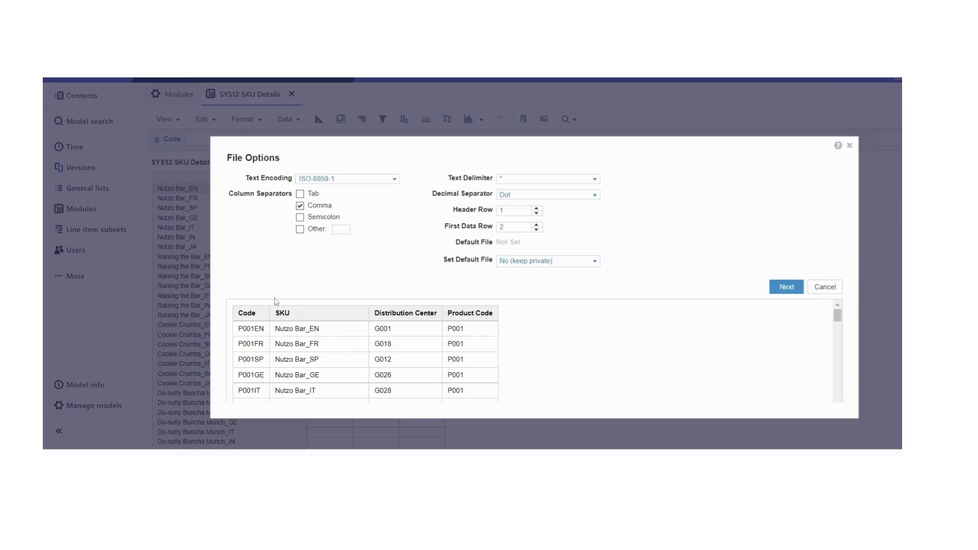
{"action": "left_click", "coordinate": [536, 209]}
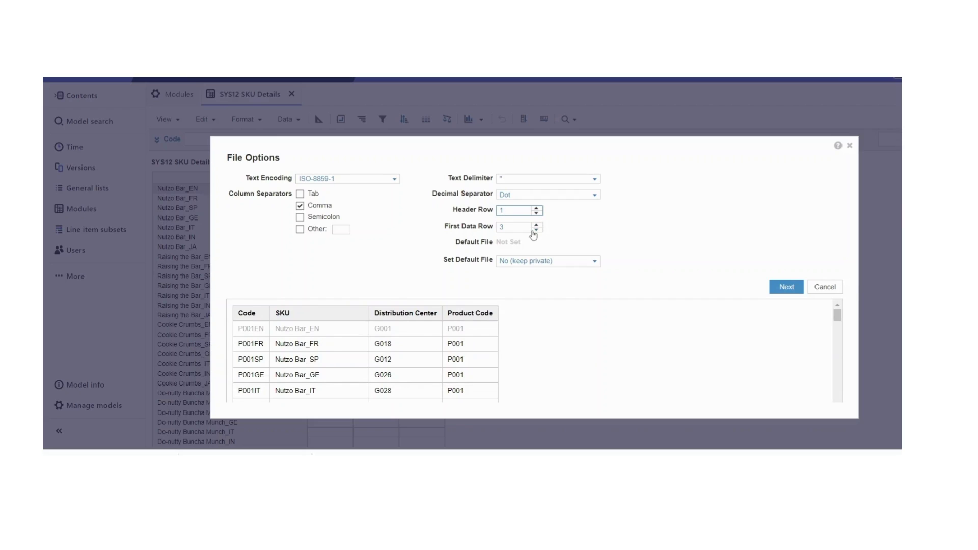
{"action": "left_click", "coordinate": [537, 230]}
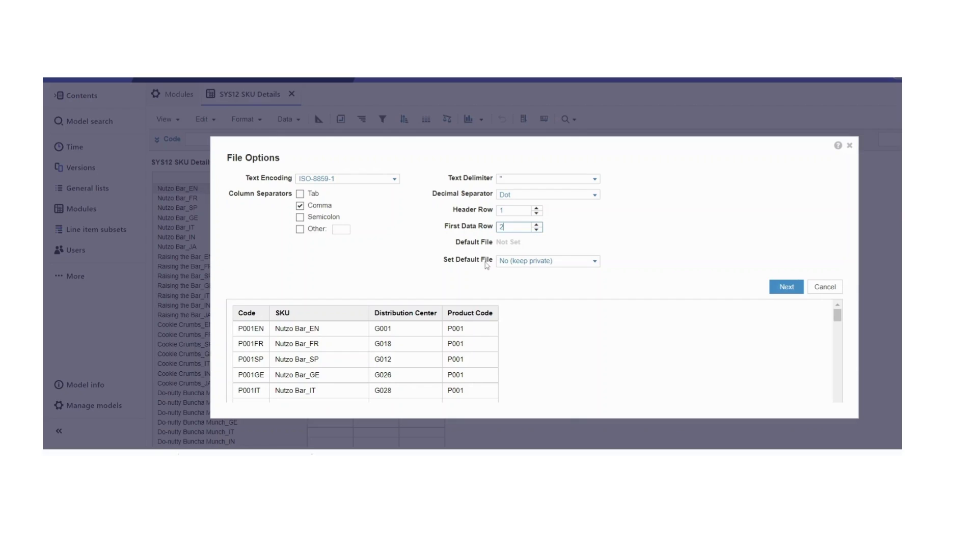
{"action": "left_click", "coordinate": [595, 262]}
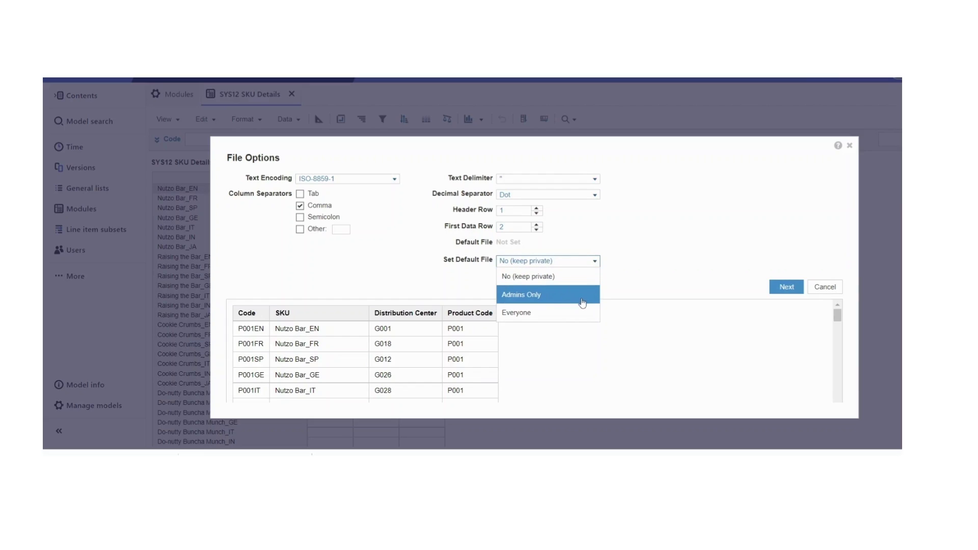
{"action": "left_click", "coordinate": [631, 265]}
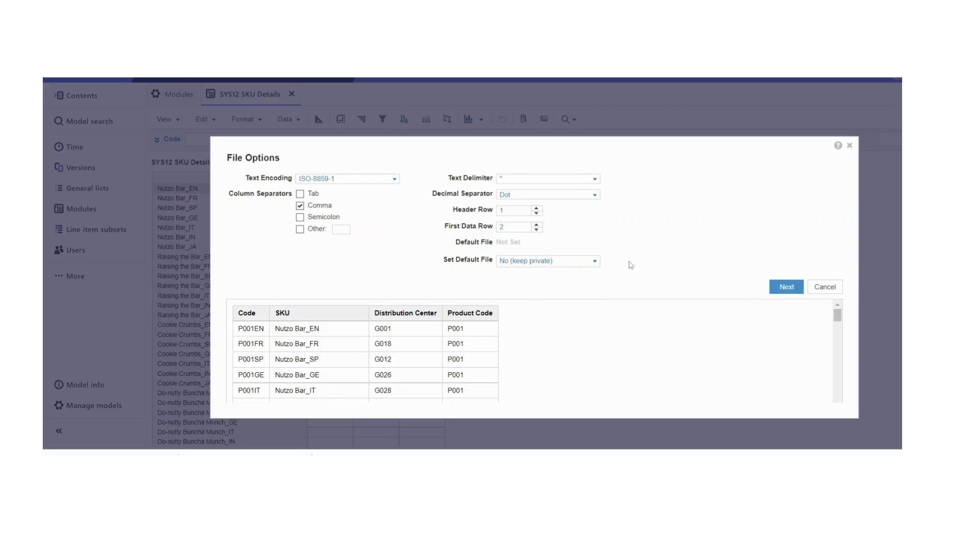
Step: Set the SKU Flat source to Column 2: SKU in the import mapping
{"action": "left_click", "coordinate": [776, 288]}
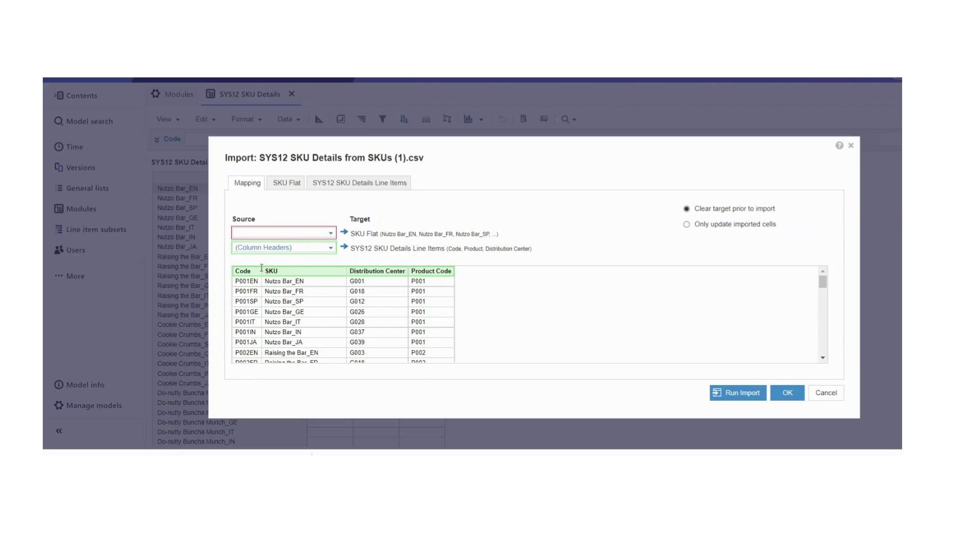
{"action": "left_click", "coordinate": [330, 233]}
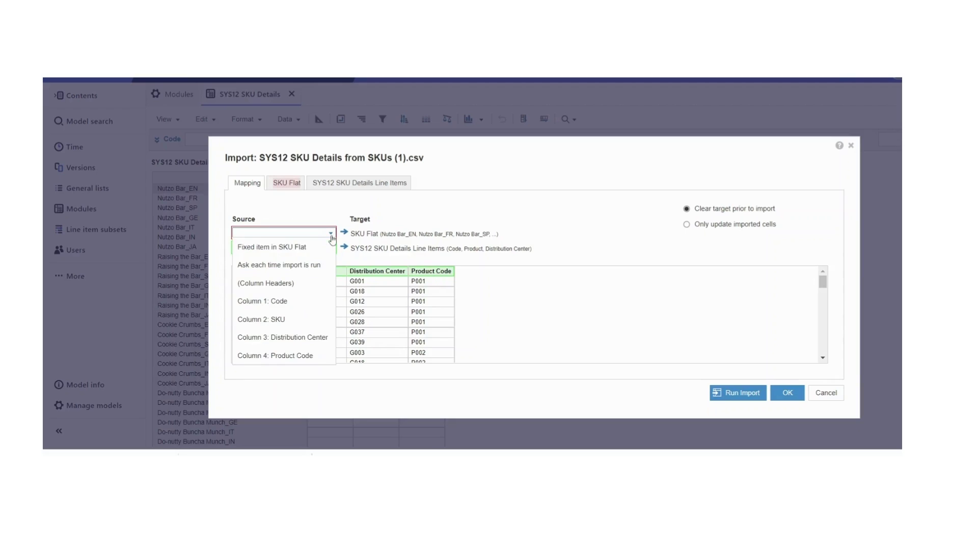
{"action": "left_click", "coordinate": [286, 321]}
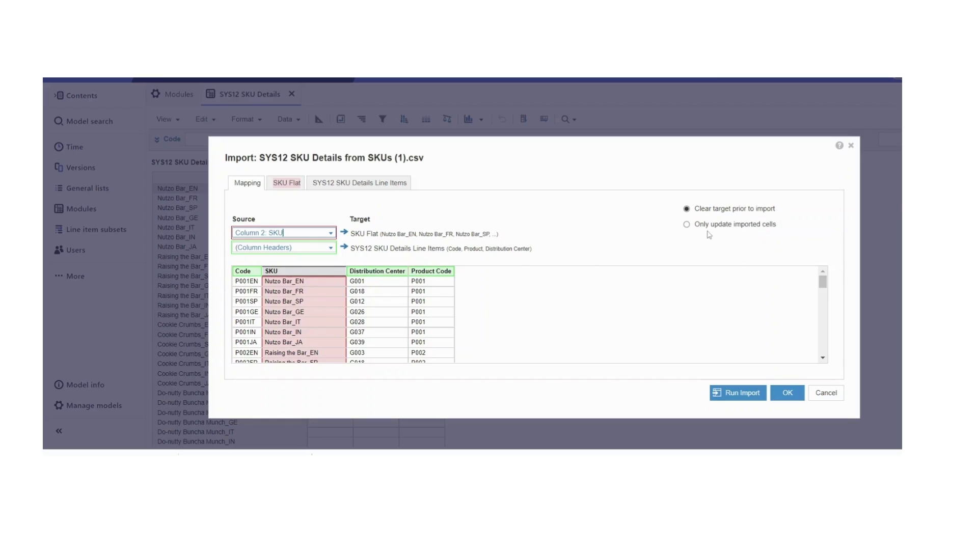
Step: Review SKU Flat name matches such as Dr. Mocho_EN, then show the line-item mapping
{"action": "left_click", "coordinate": [291, 188]}
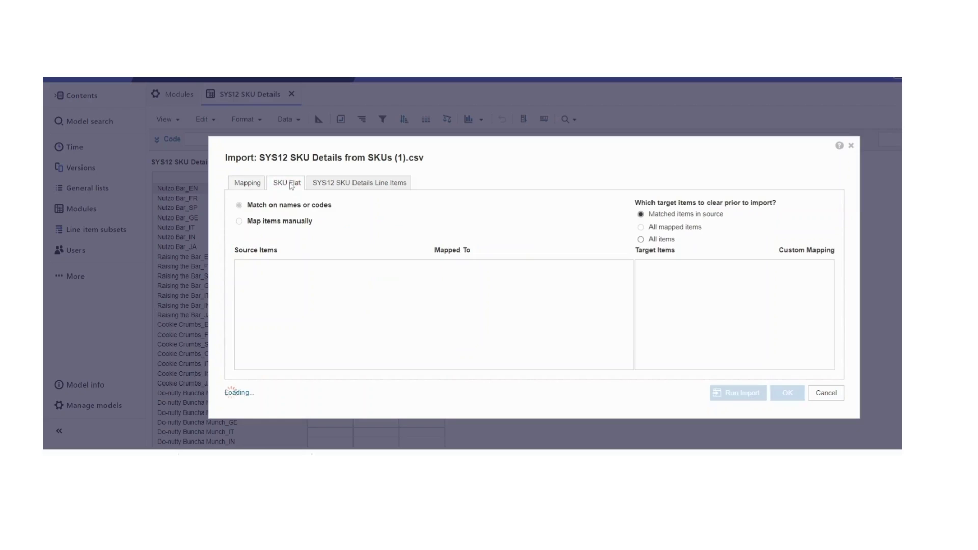
{"action": "left_click", "coordinate": [755, 300]}
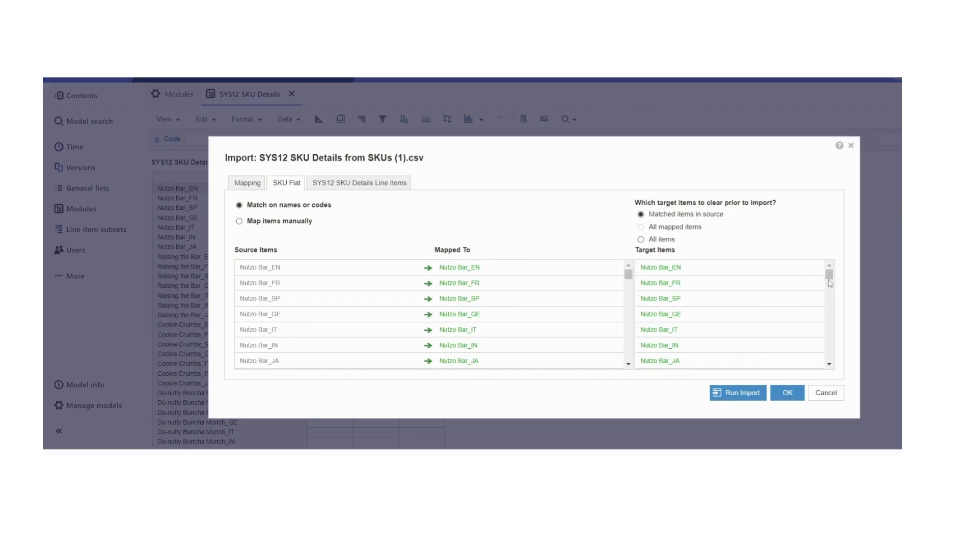
{"action": "scroll", "coordinate": [836, 324], "scroll_direction": "down", "scroll_amount": 10}
{"action": "scroll", "coordinate": [836, 324], "scroll_direction": "down", "scroll_amount": 5}
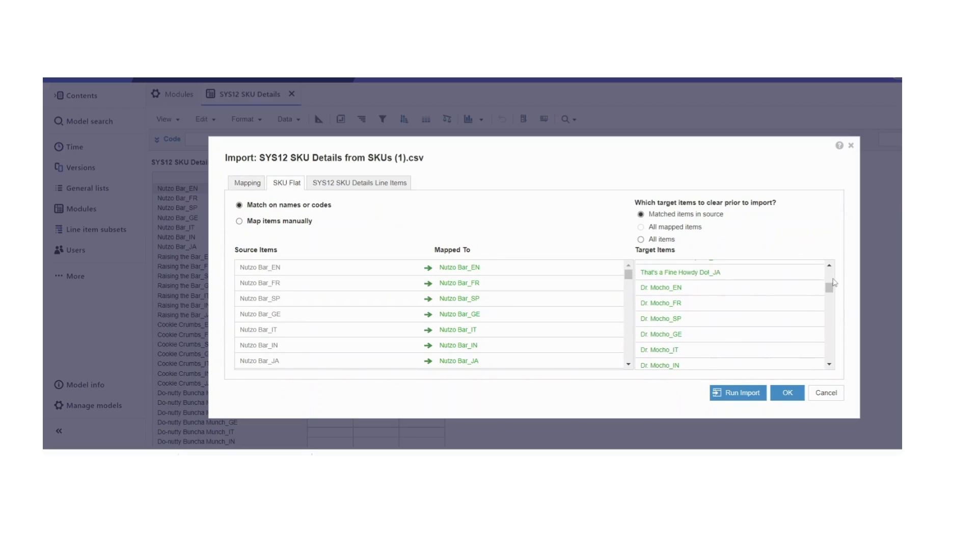
{"action": "left_click", "coordinate": [779, 286]}
{"action": "left_click_drag", "start_coordinate": [628, 275], "coordinate": [630, 254]}
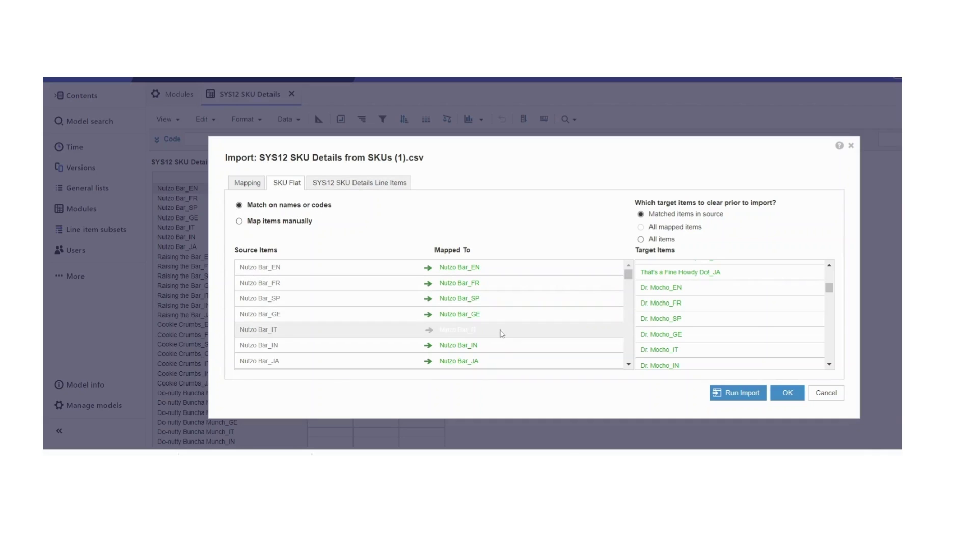
{"action": "left_click_drag", "start_coordinate": [629, 275], "coordinate": [552, 260]}
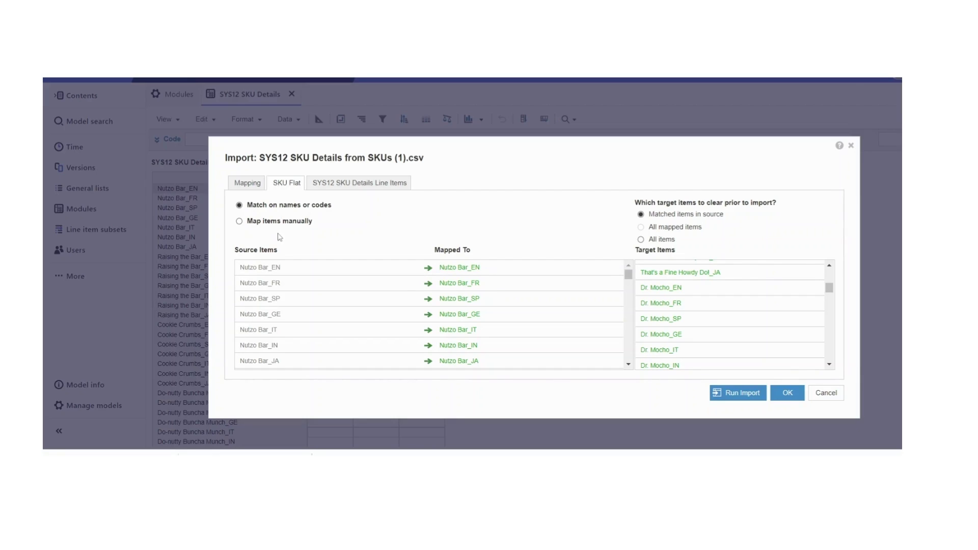
{"action": "left_click", "coordinate": [342, 184]}
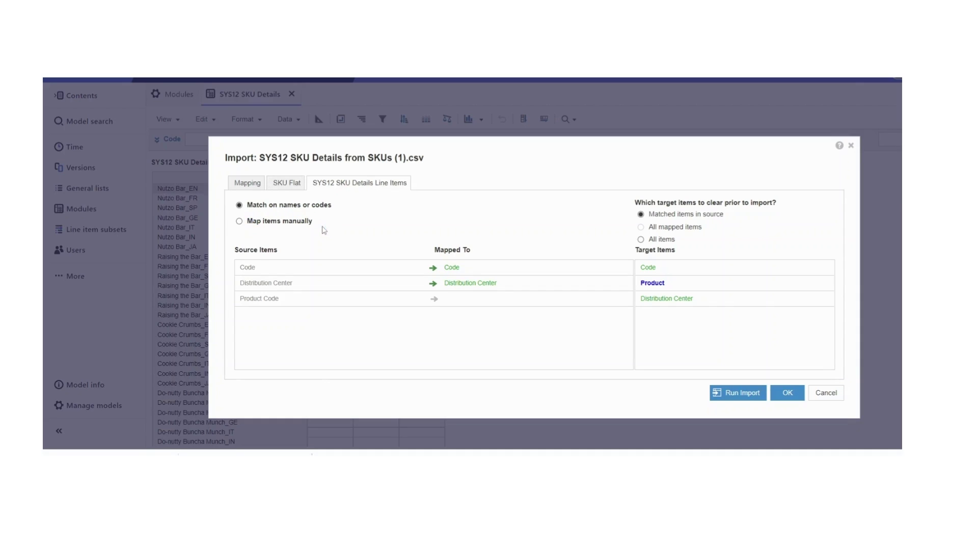
Step: Map Product Code to the Product line item and run the SKUs (1).csv import
{"action": "left_click", "coordinate": [262, 272]}
{"action": "left_click", "coordinate": [681, 268]}
{"action": "left_click", "coordinate": [239, 222]}
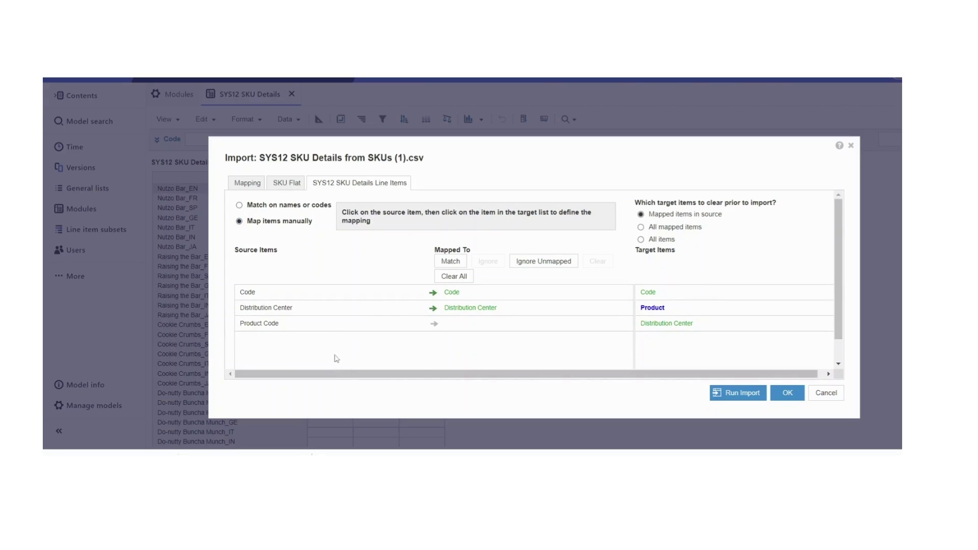
{"action": "left_click", "coordinate": [337, 330]}
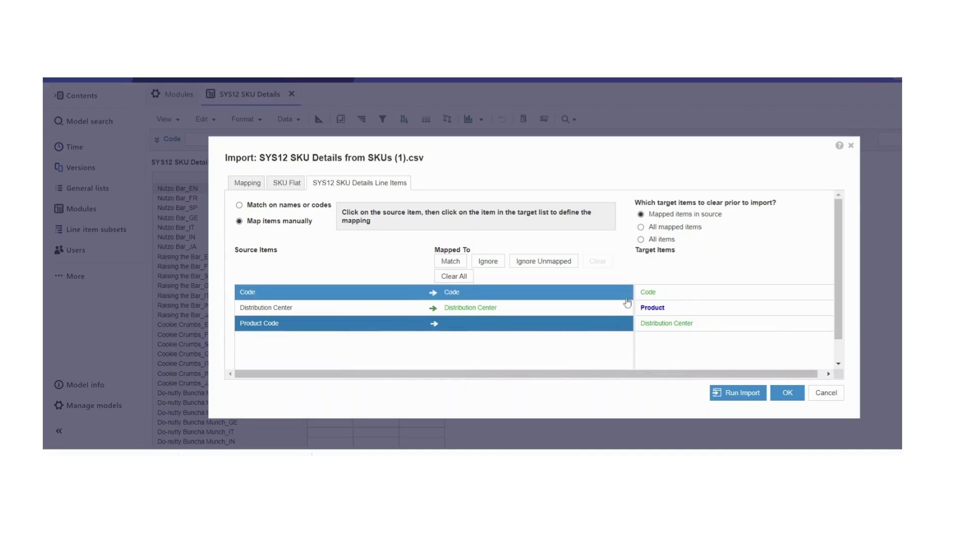
{"action": "left_click", "coordinate": [654, 312]}
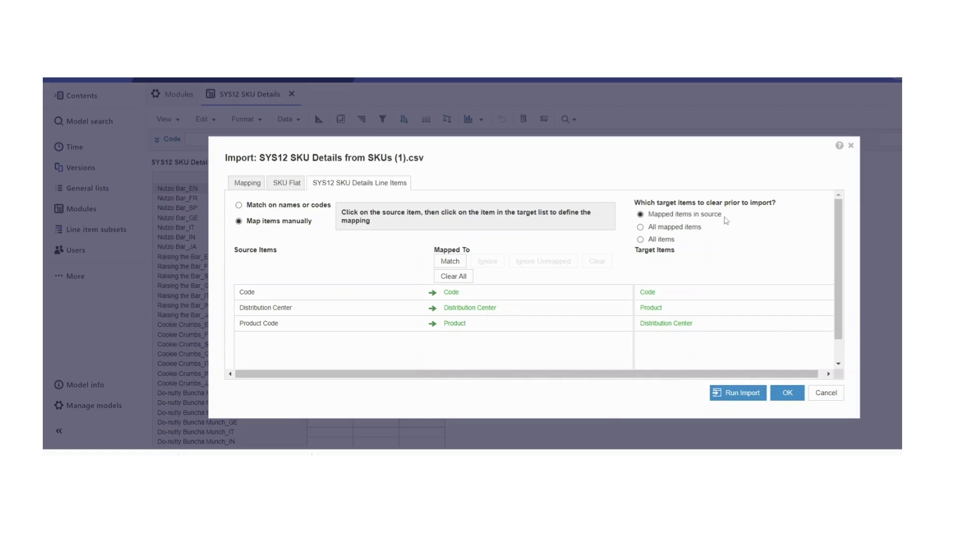
{"action": "left_click", "coordinate": [732, 395]}
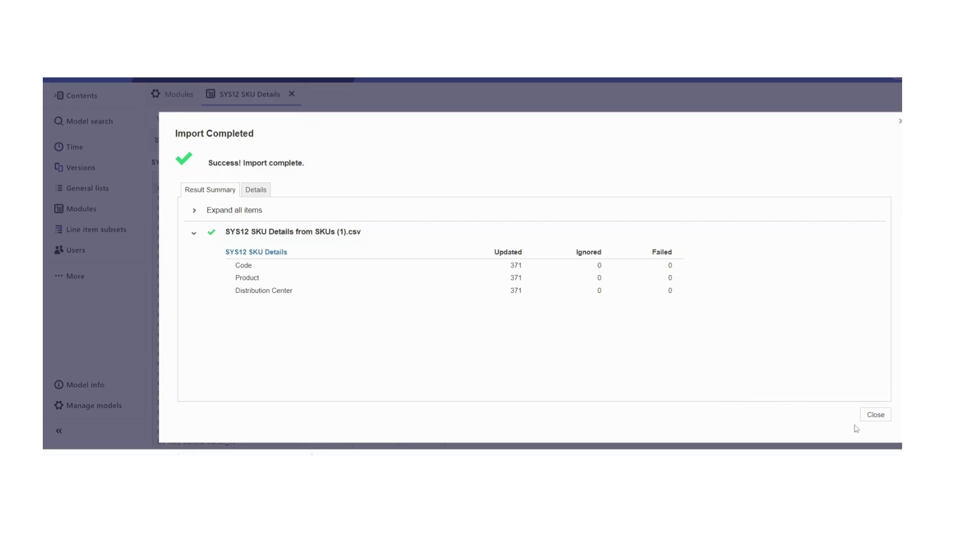
Step: Close the Import Completed summary to see the imported SKU codes, products and centres
{"action": "left_click", "coordinate": [883, 420]}
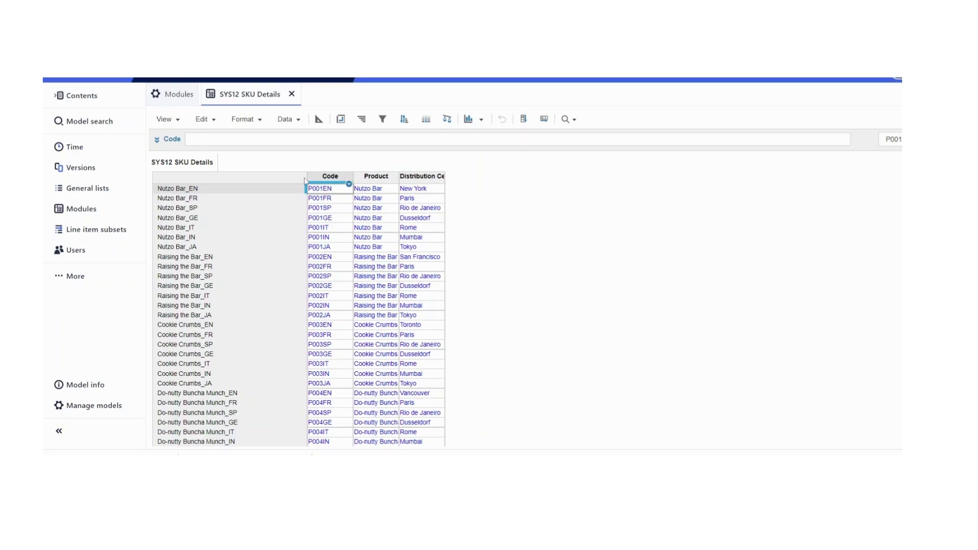
{"action": "left_click", "coordinate": [298, 123]}
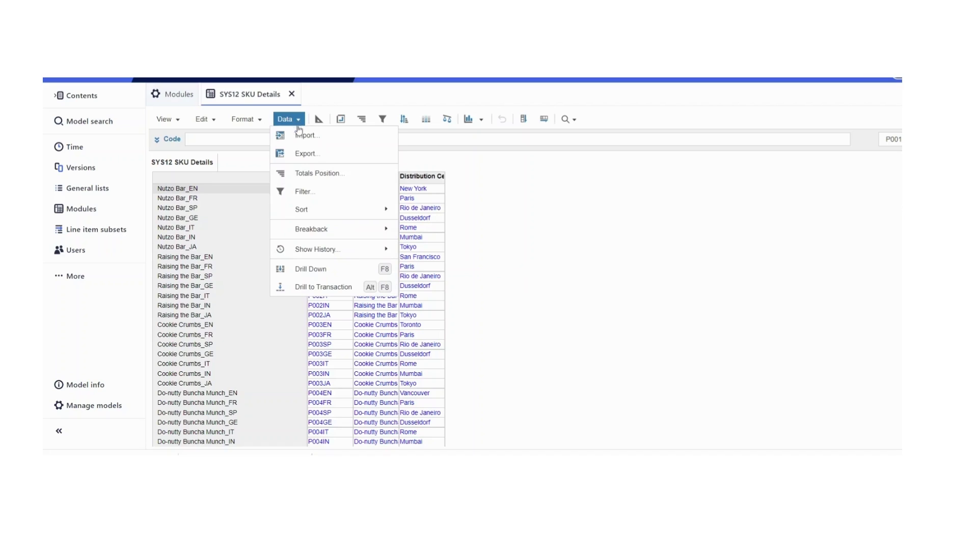
{"action": "left_click", "coordinate": [301, 137]}
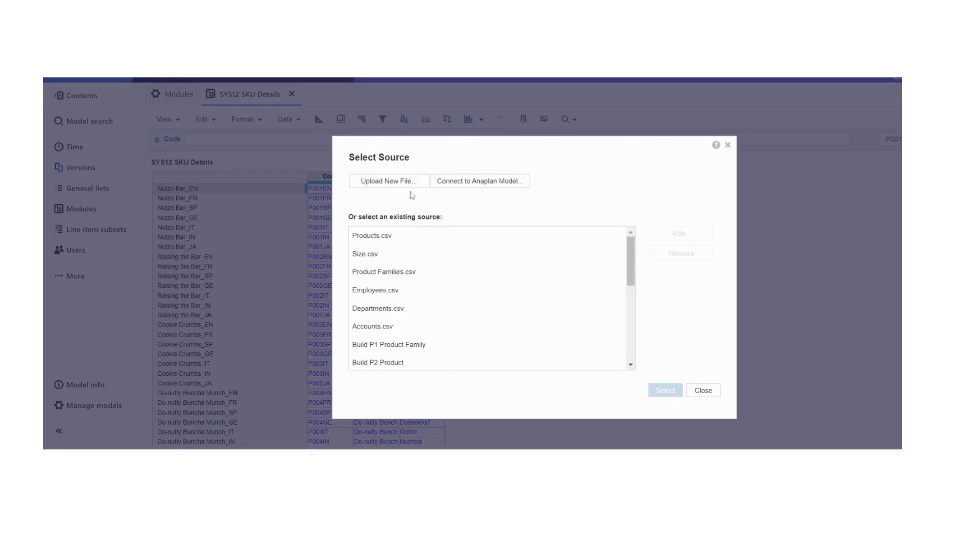
{"action": "left_click", "coordinate": [466, 181]}
{"action": "left_click", "coordinate": [467, 188]}
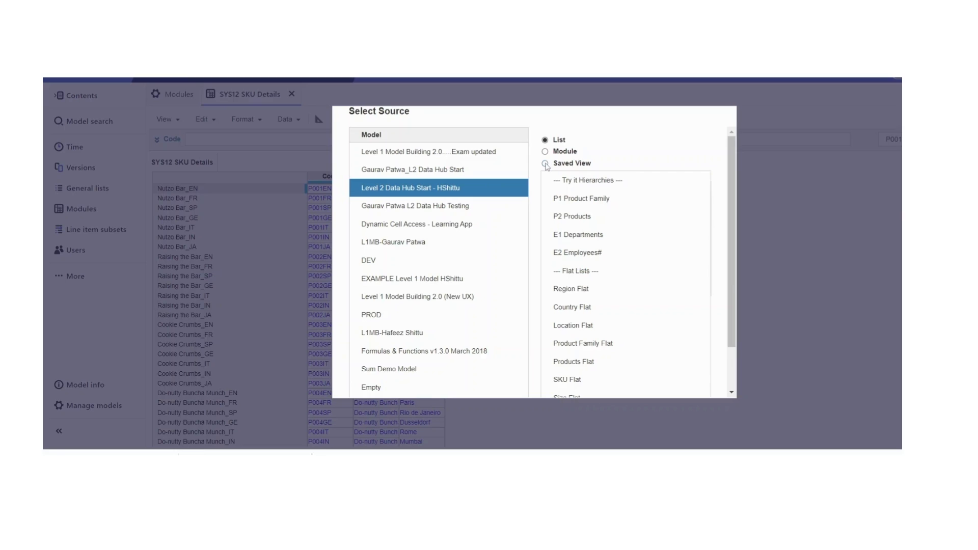
{"action": "left_click", "coordinate": [545, 163]}
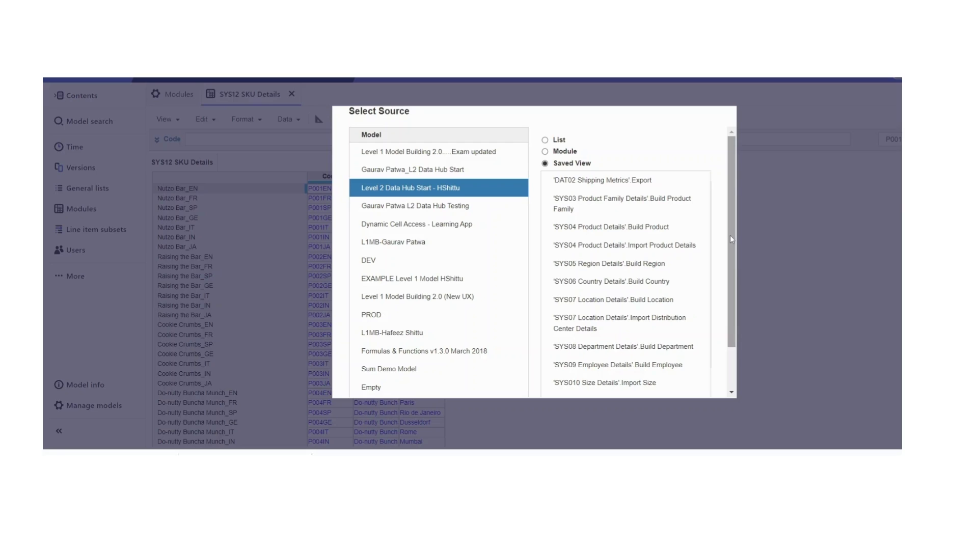
{"action": "left_click_drag", "start_coordinate": [729, 234], "coordinate": [745, 302]}
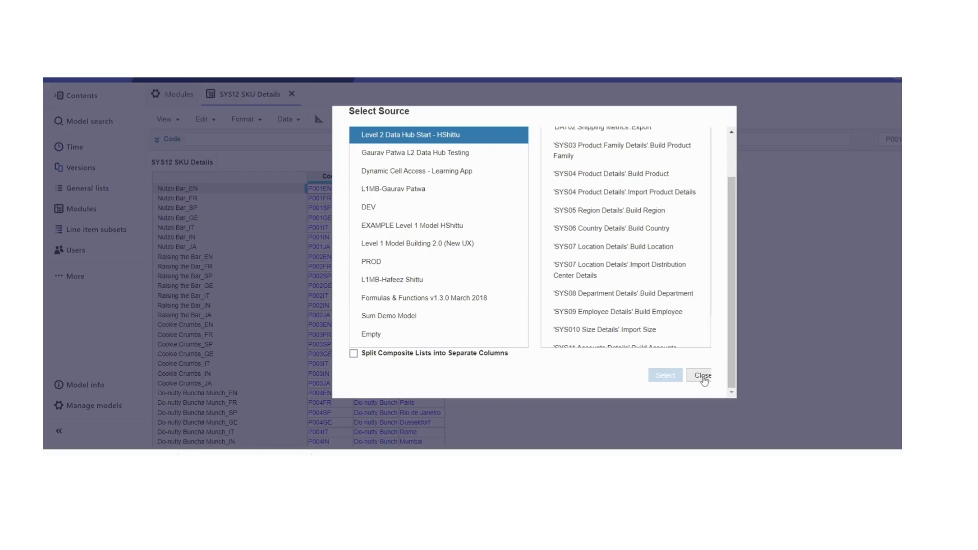
{"action": "left_click", "coordinate": [703, 377]}
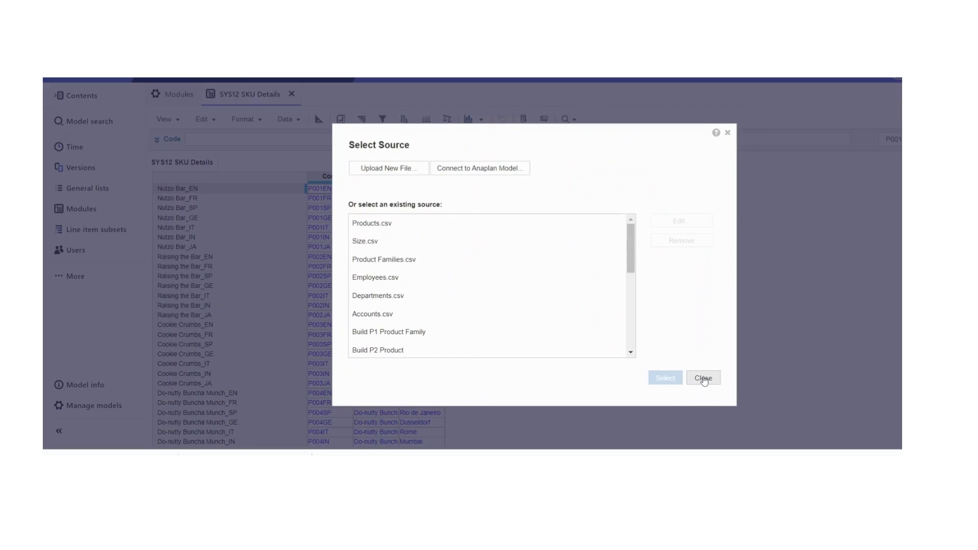
{"action": "left_click", "coordinate": [704, 380]}
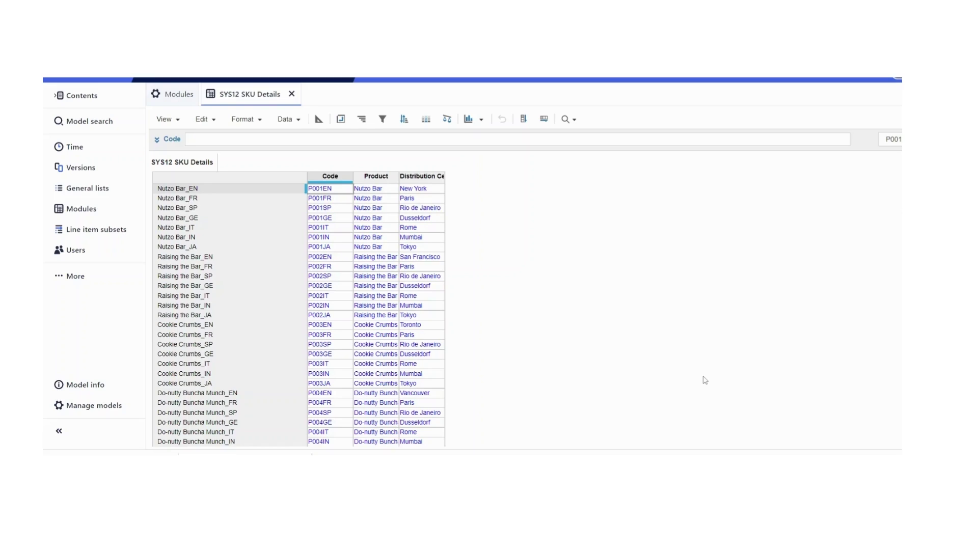
Step: Empty the P001EN Code cell and Fill Down the blank value through the whole Code column
{"action": "left_click", "coordinate": [332, 197]}
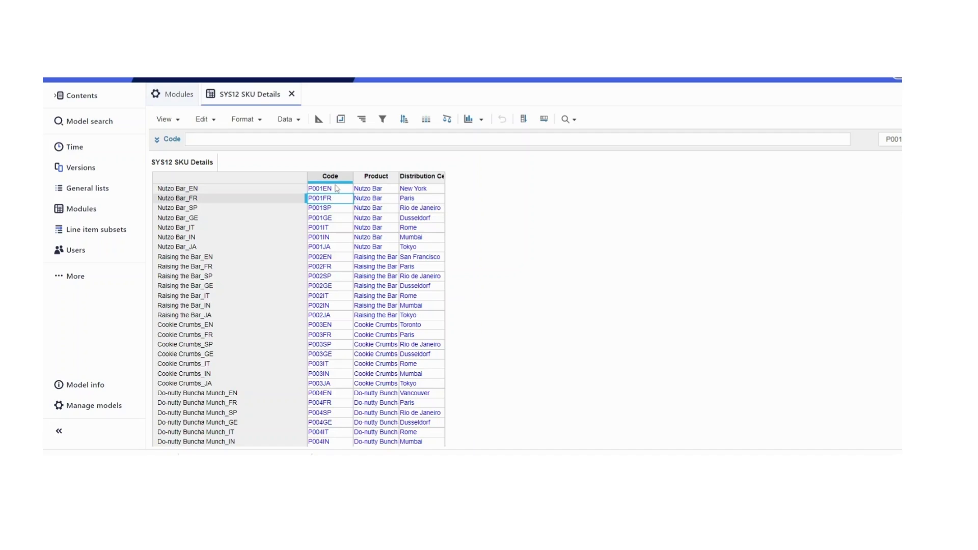
{"action": "left_click", "coordinate": [336, 190]}
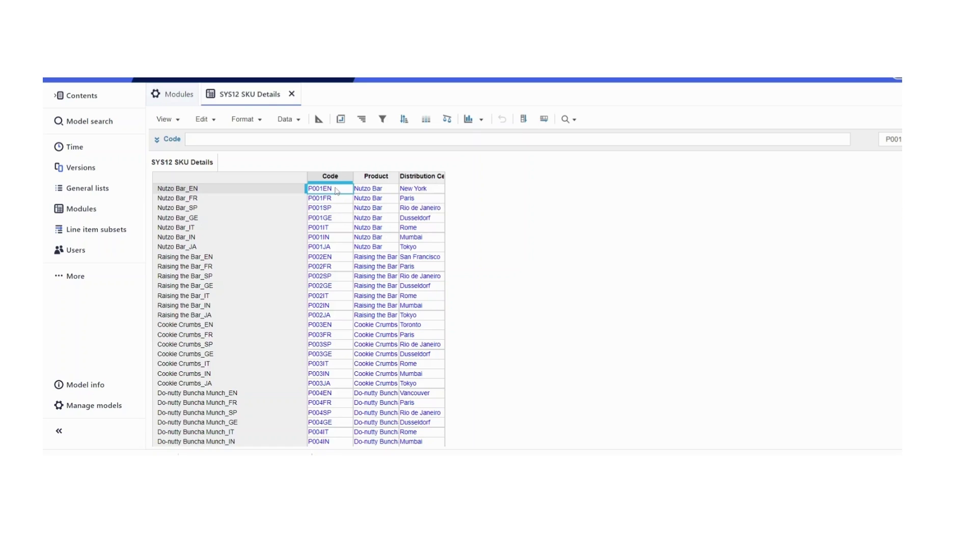
{"action": "left_click", "coordinate": [324, 209]}
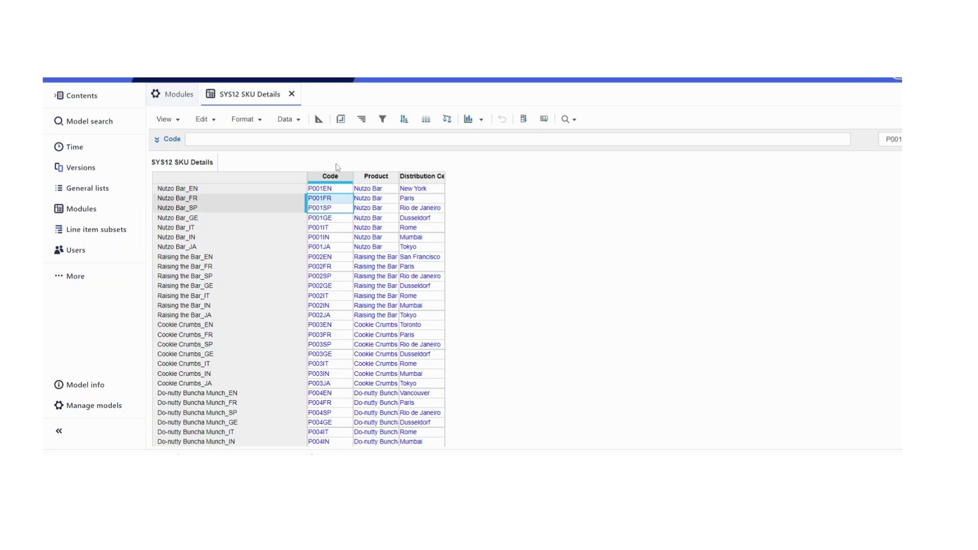
{"action": "left_click", "coordinate": [329, 193], "text": "shift"}
{"action": "left_click", "coordinate": [331, 190]}
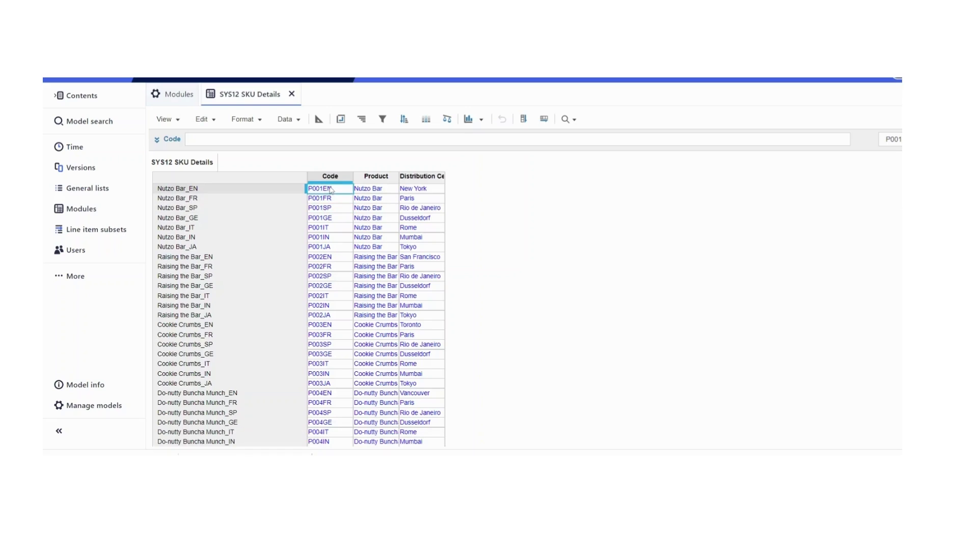
{"action": "double_click", "coordinate": [331, 189]}
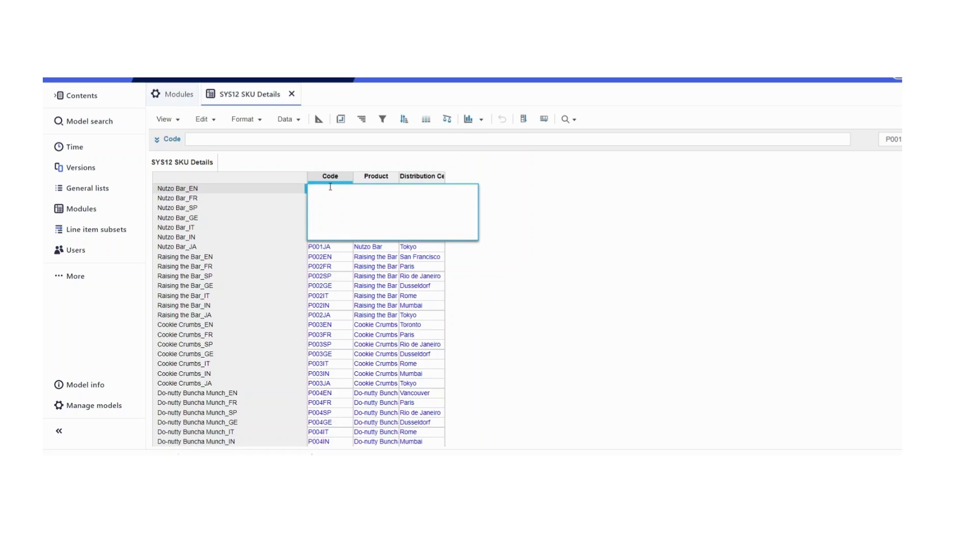
{"action": "key", "text": "Return"}
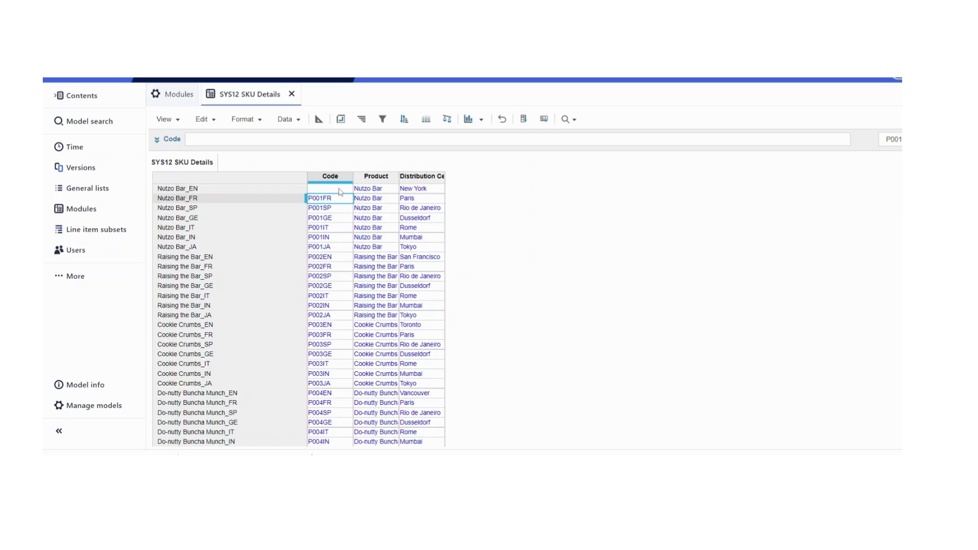
{"action": "left_click", "coordinate": [340, 190]}
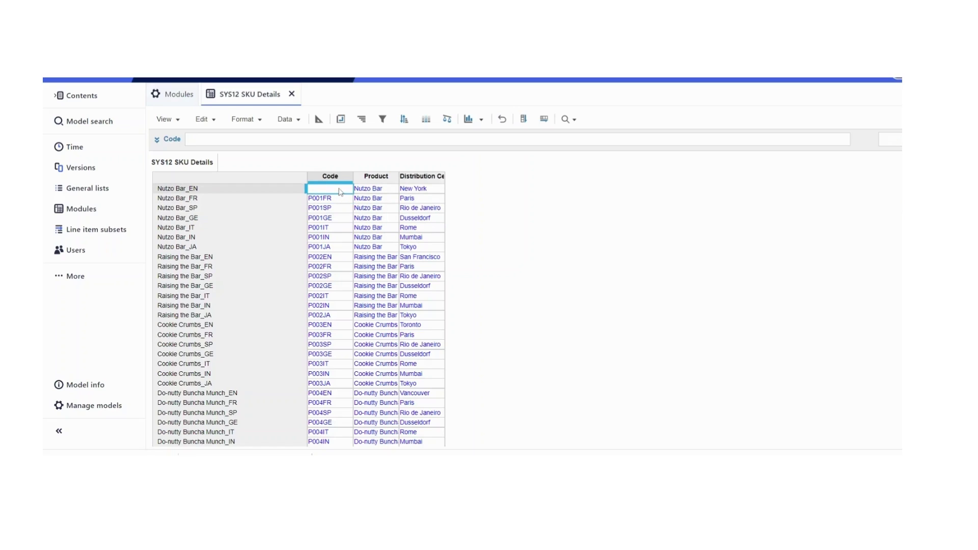
{"action": "left_click", "coordinate": [524, 122]}
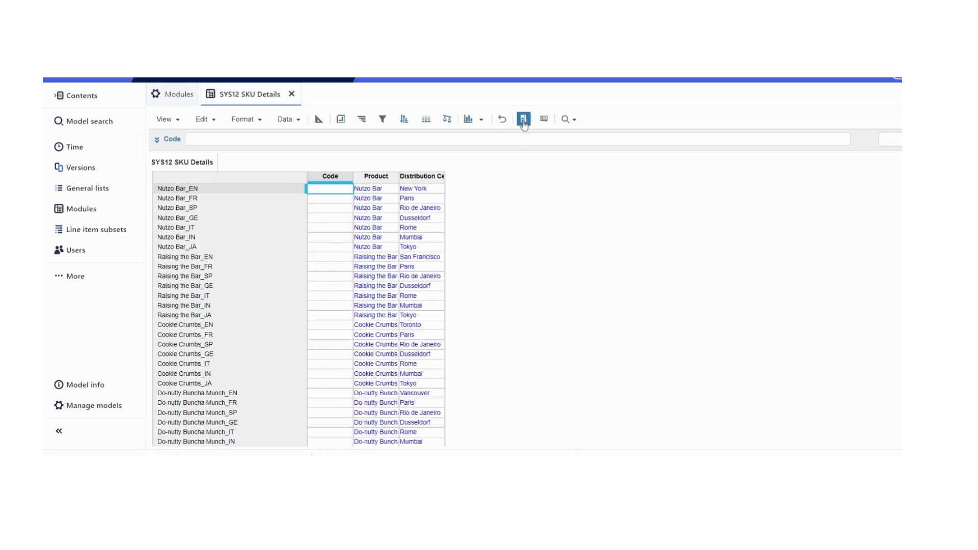
{"action": "left_click", "coordinate": [337, 228]}
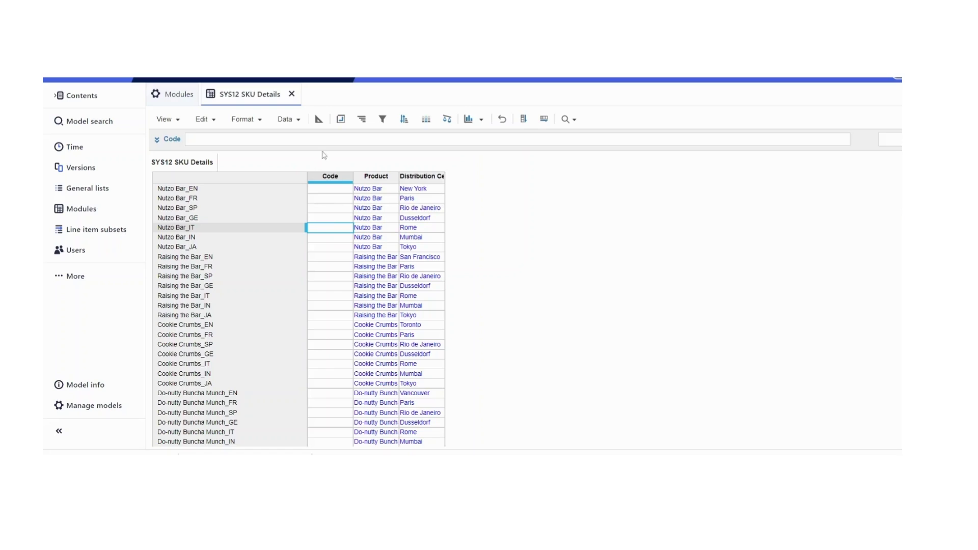
{"action": "left_click", "coordinate": [318, 120]}
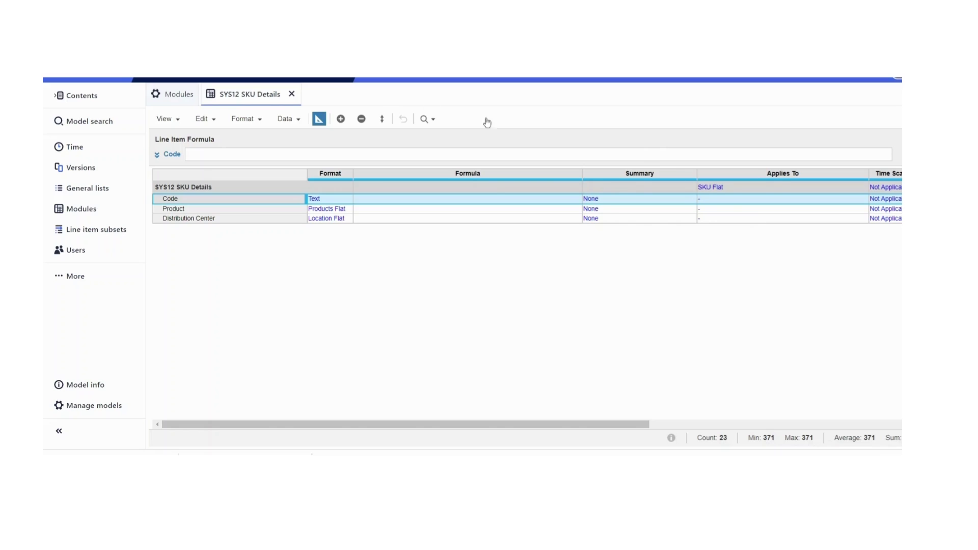
{"action": "left_click", "coordinate": [319, 120]}
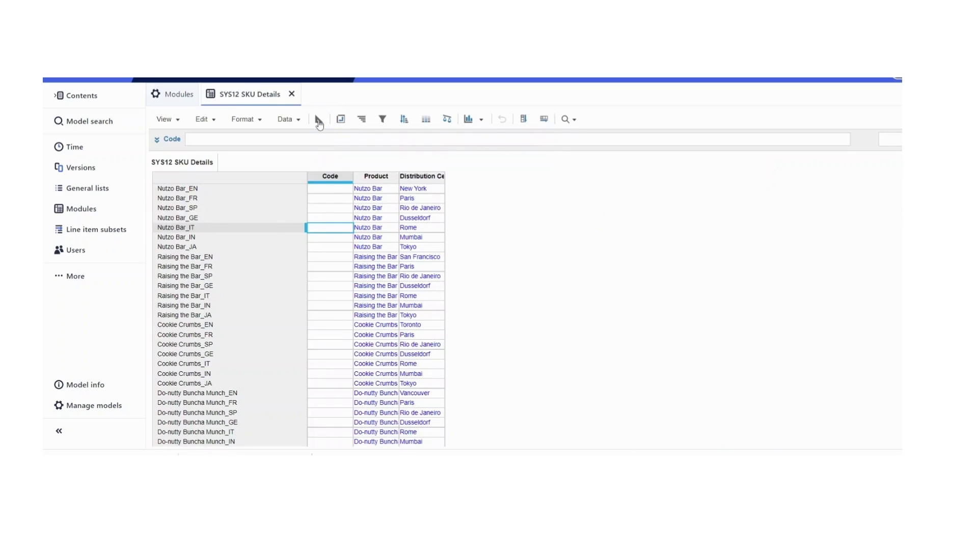